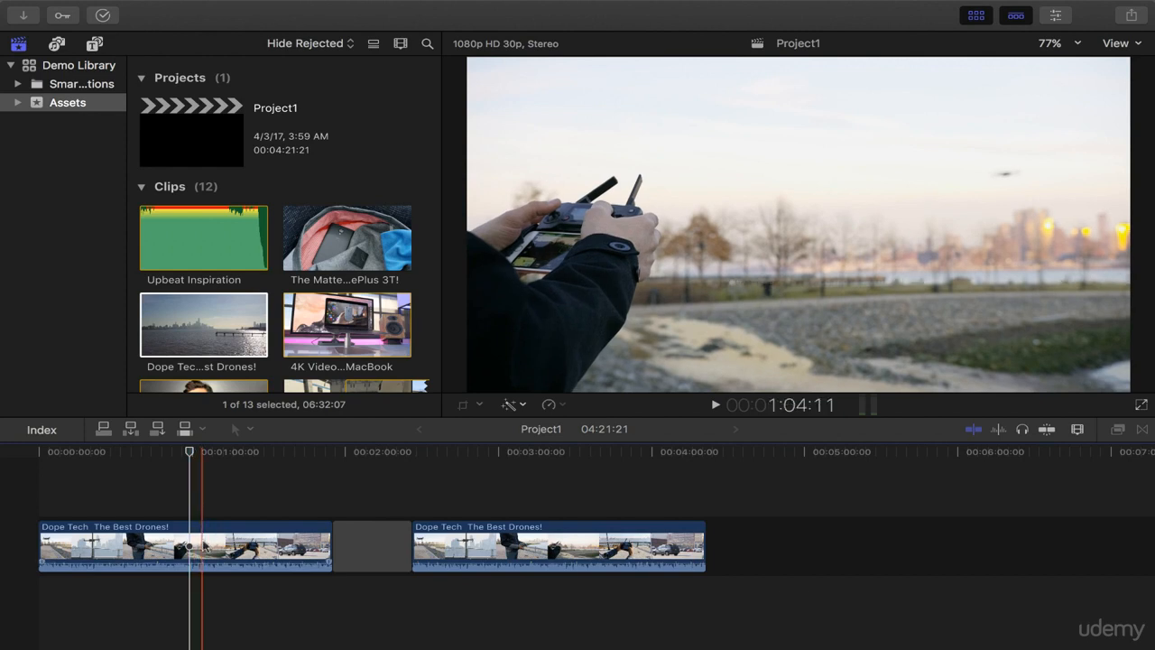
- Compare the two Dope Tech clips in the timeline and play part of the first one
click(201, 546)
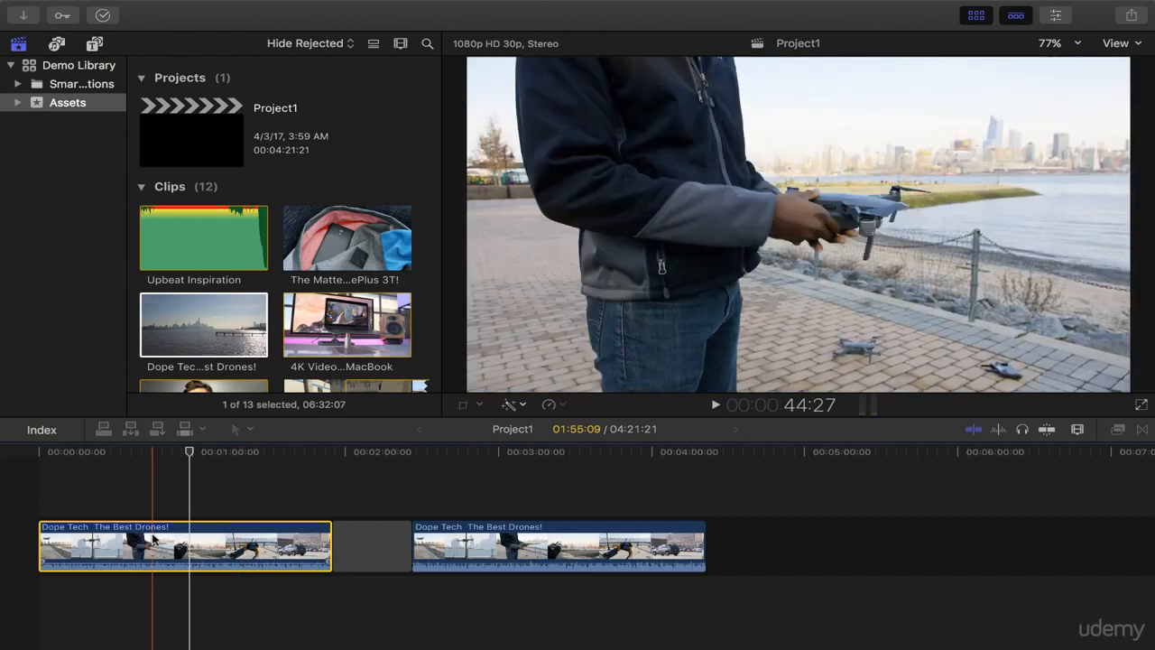
click(501, 546)
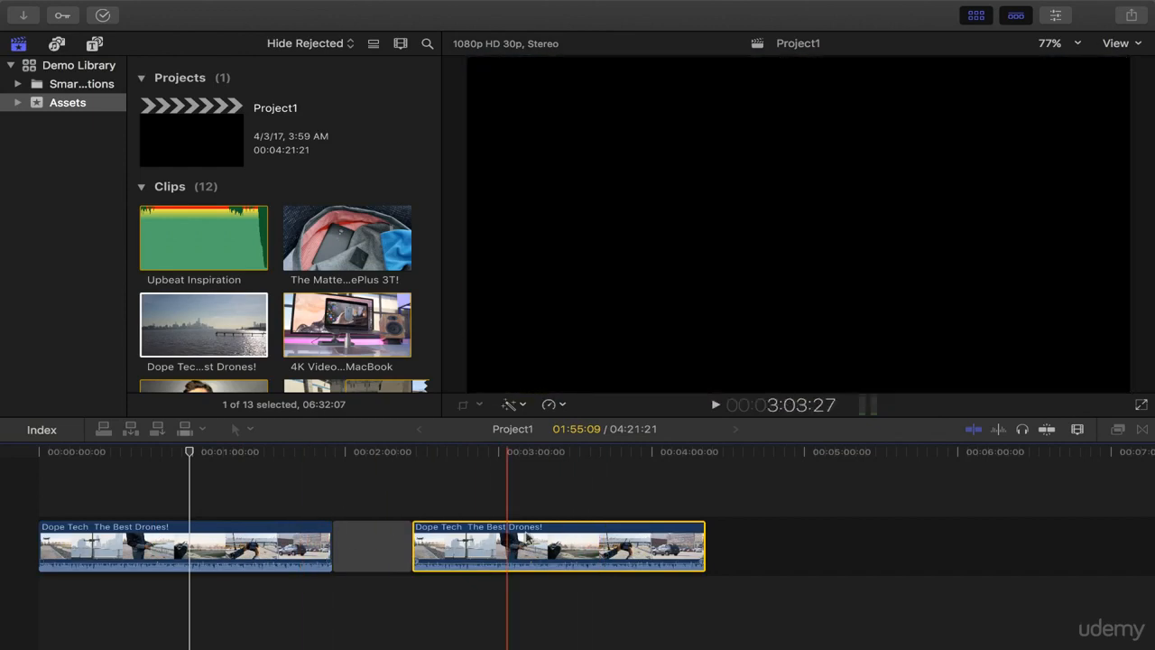
click(147, 550)
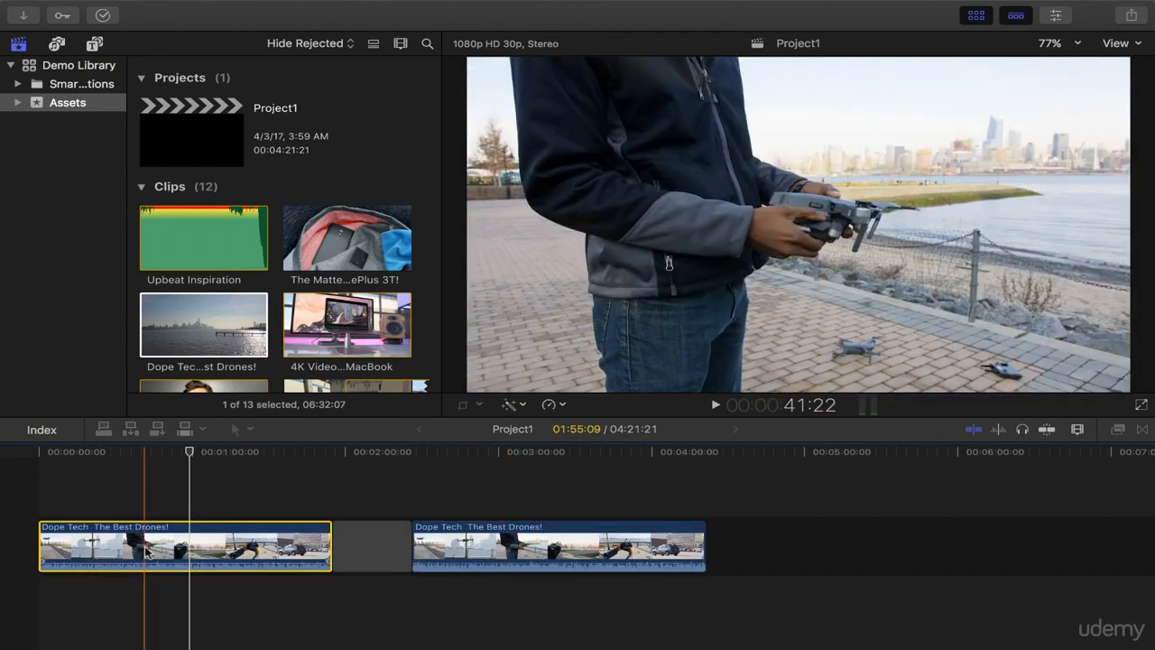
key(space)
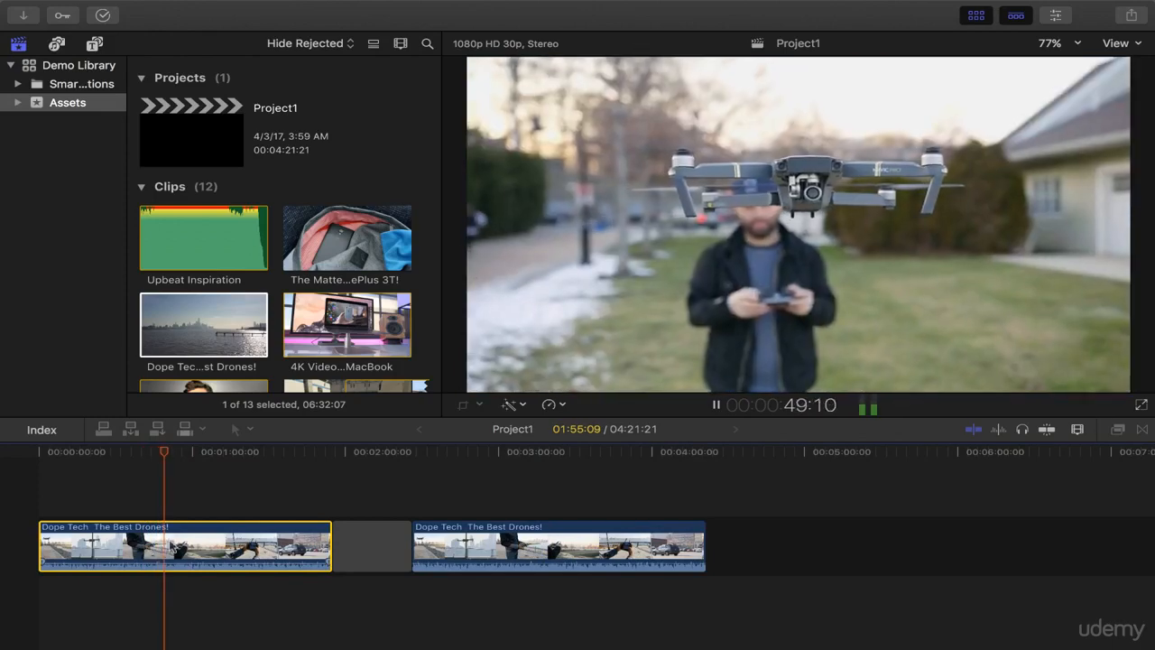
key(space)
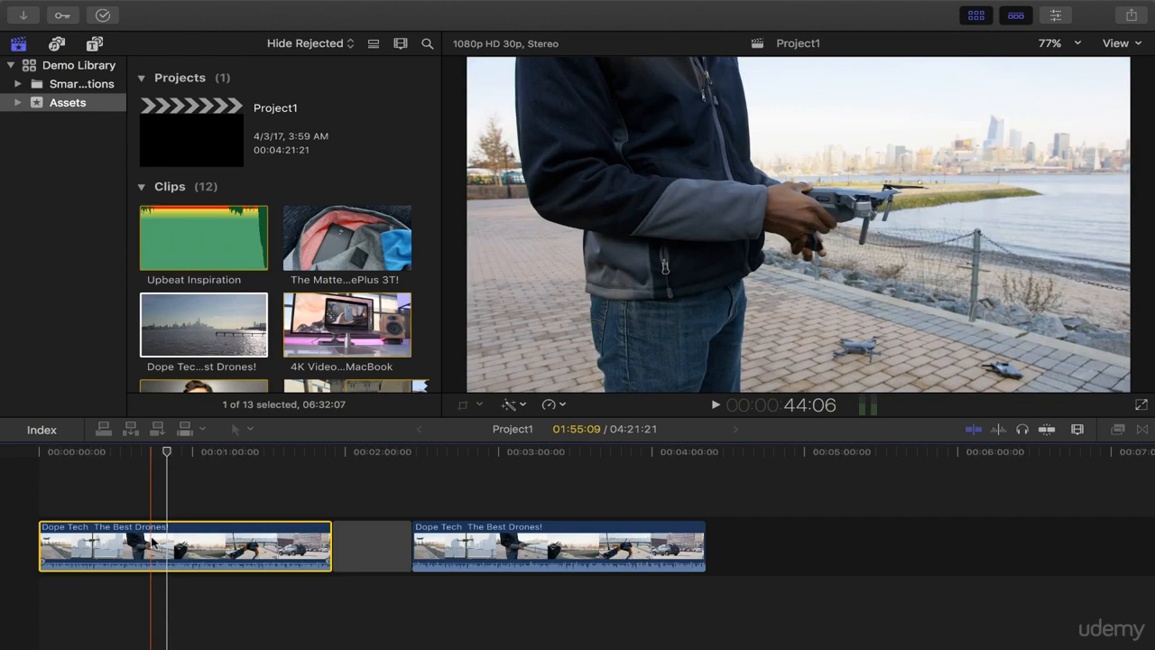
- Show the Color Board for the second Dope Tech clip in the timeline
click(506, 563)
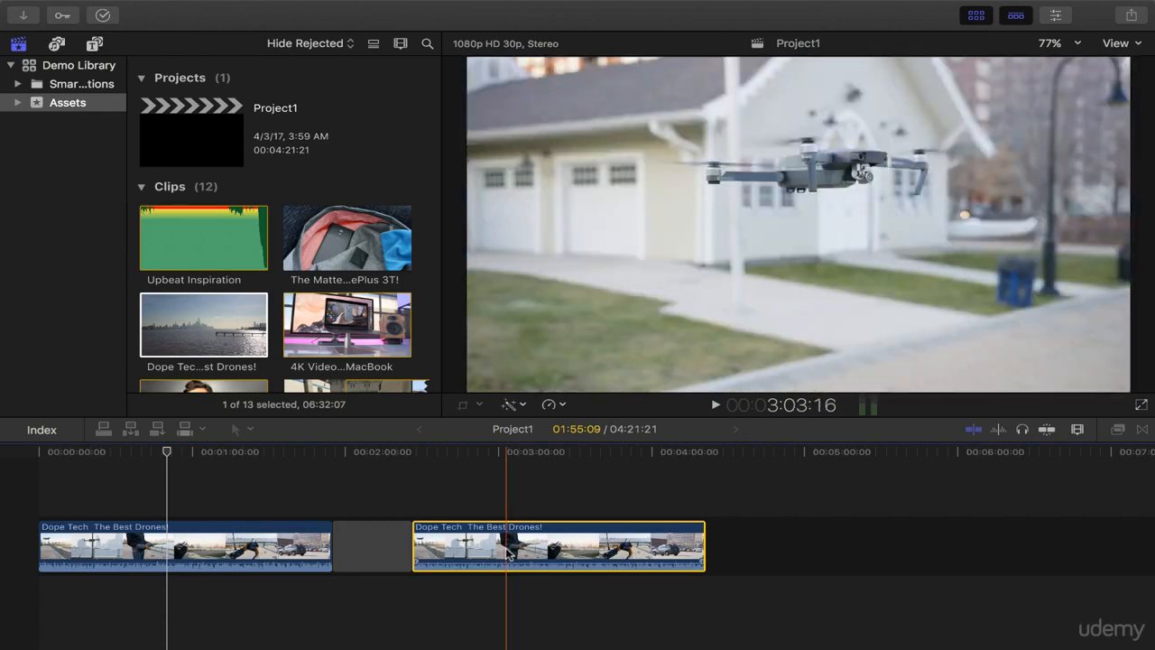
click(515, 406)
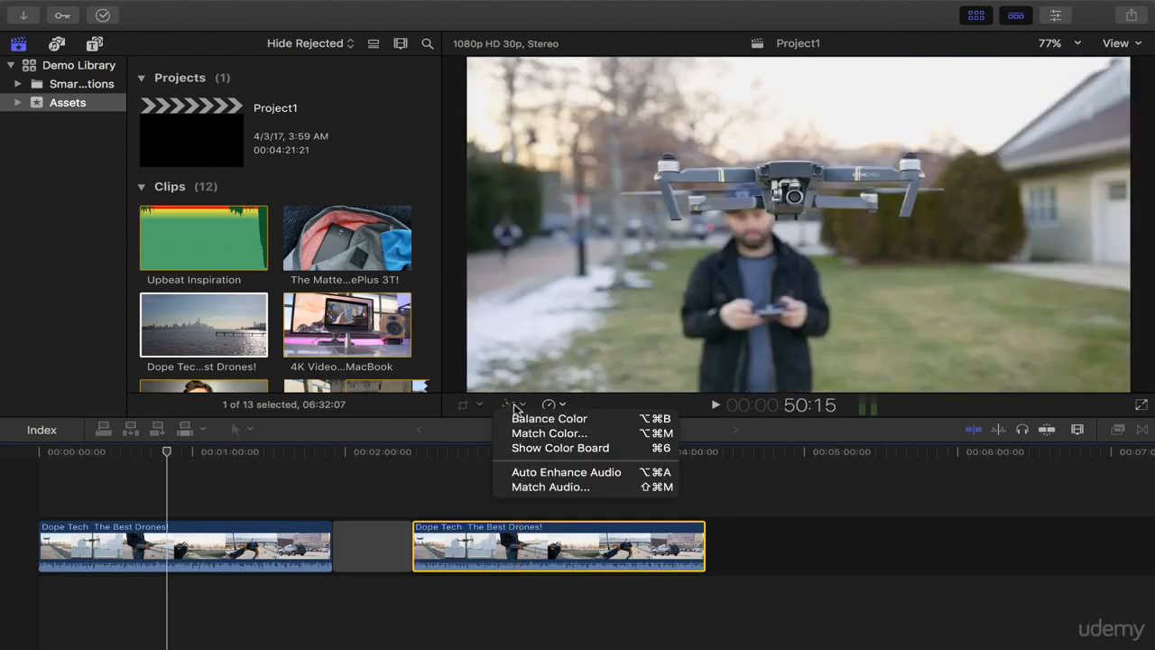
click(527, 448)
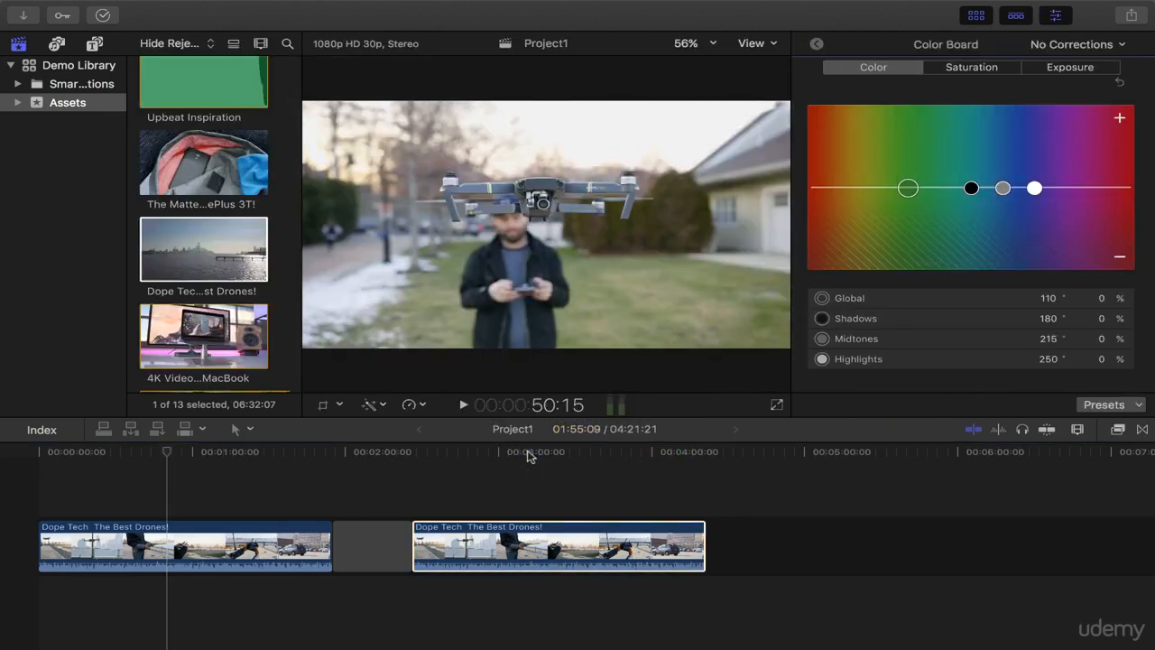
- Examine the Global, Shadows, Midtones and Highlights color controls one after another
click(884, 299)
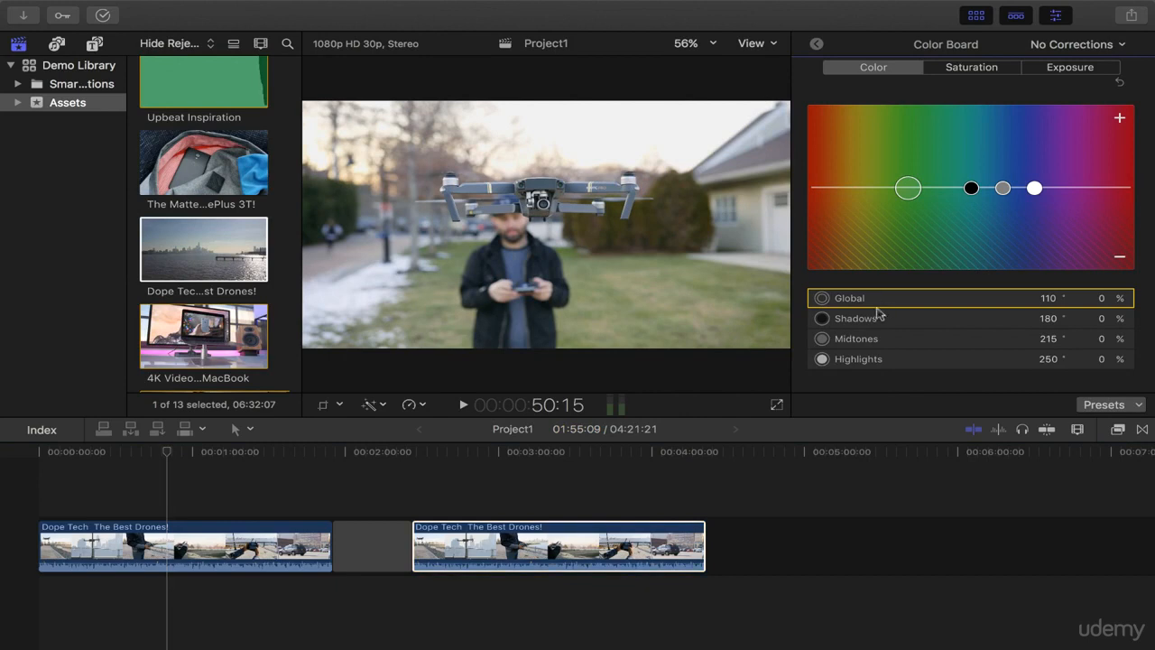
click(873, 324)
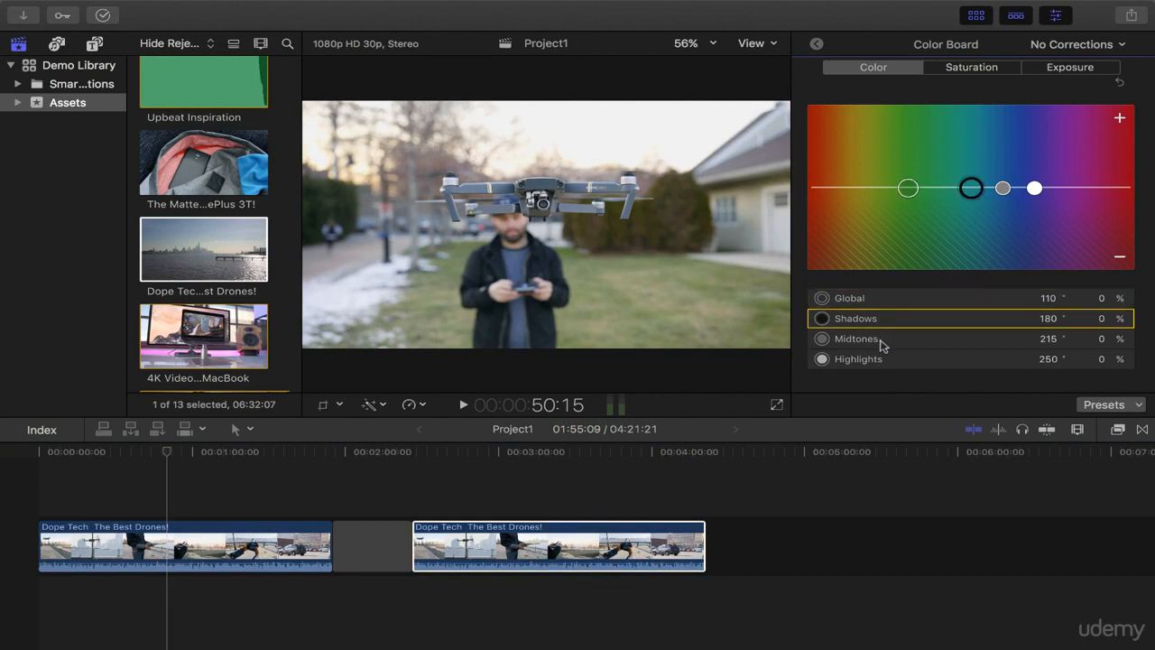
click(882, 343)
click(883, 361)
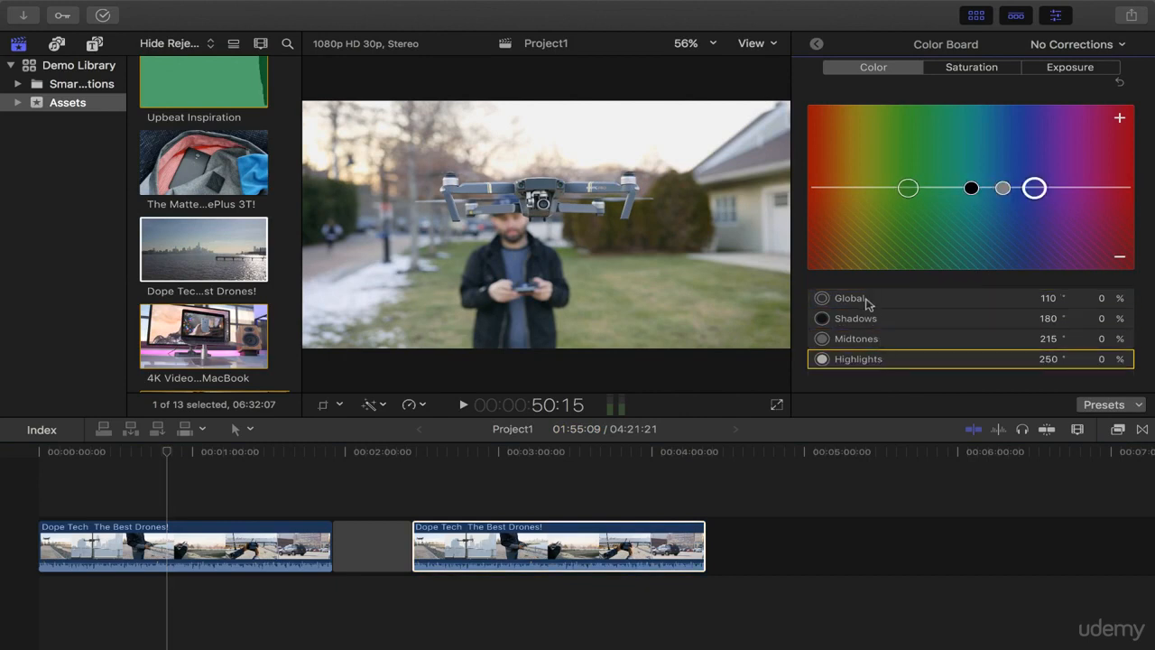
click(865, 298)
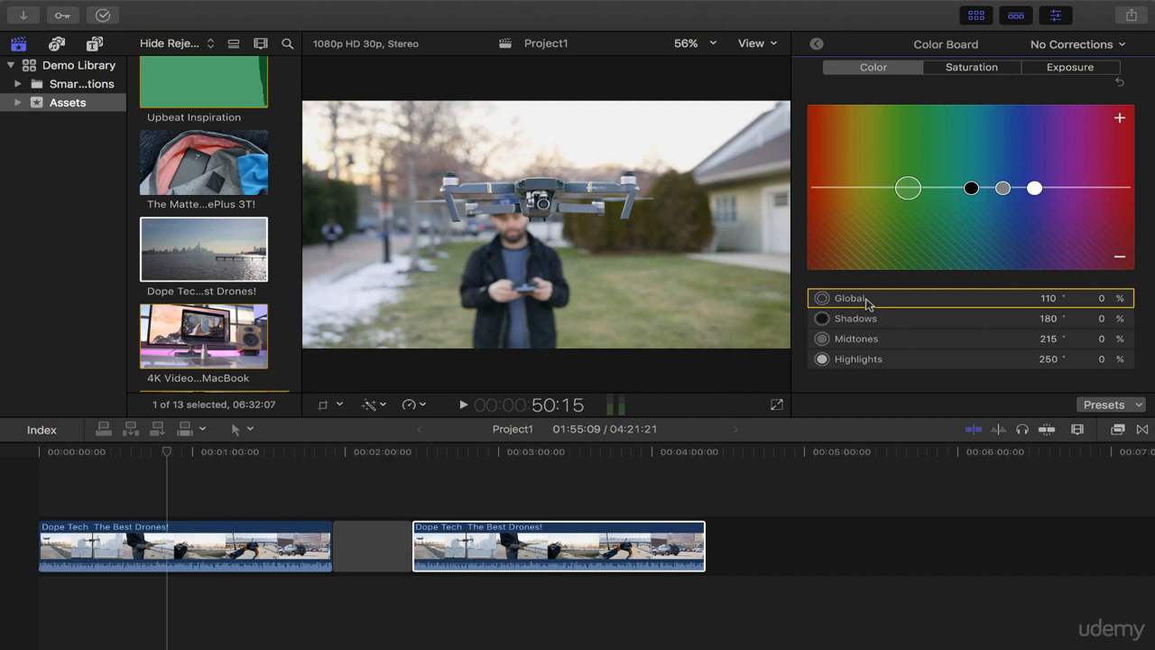
click(866, 325)
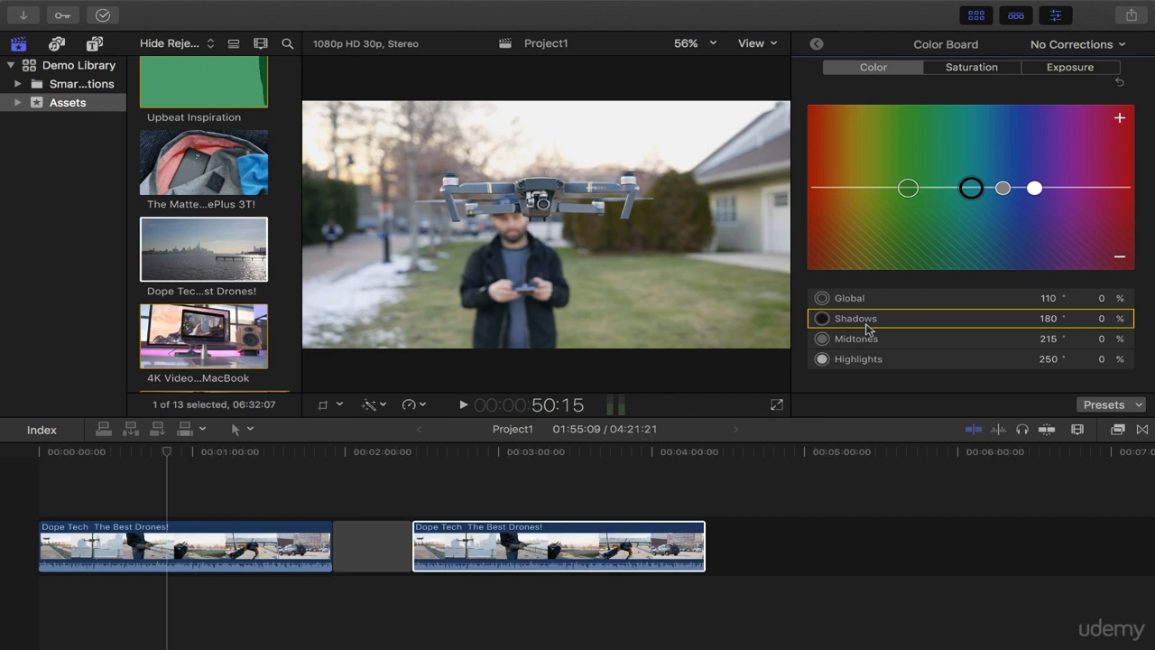
click(866, 347)
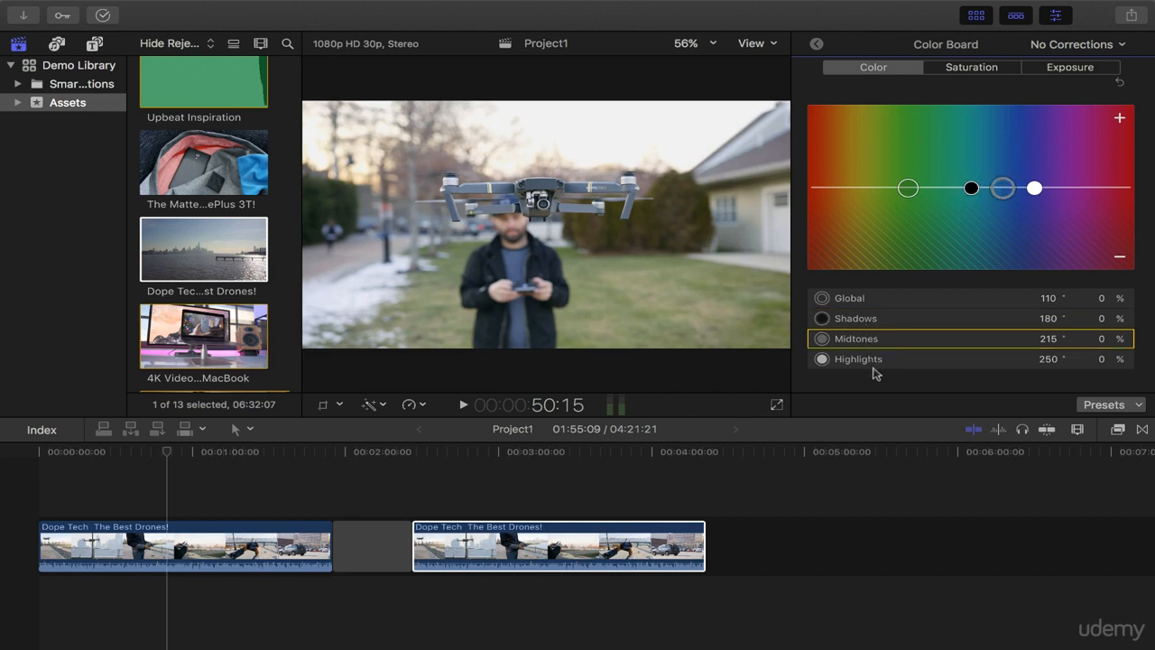
click(871, 366)
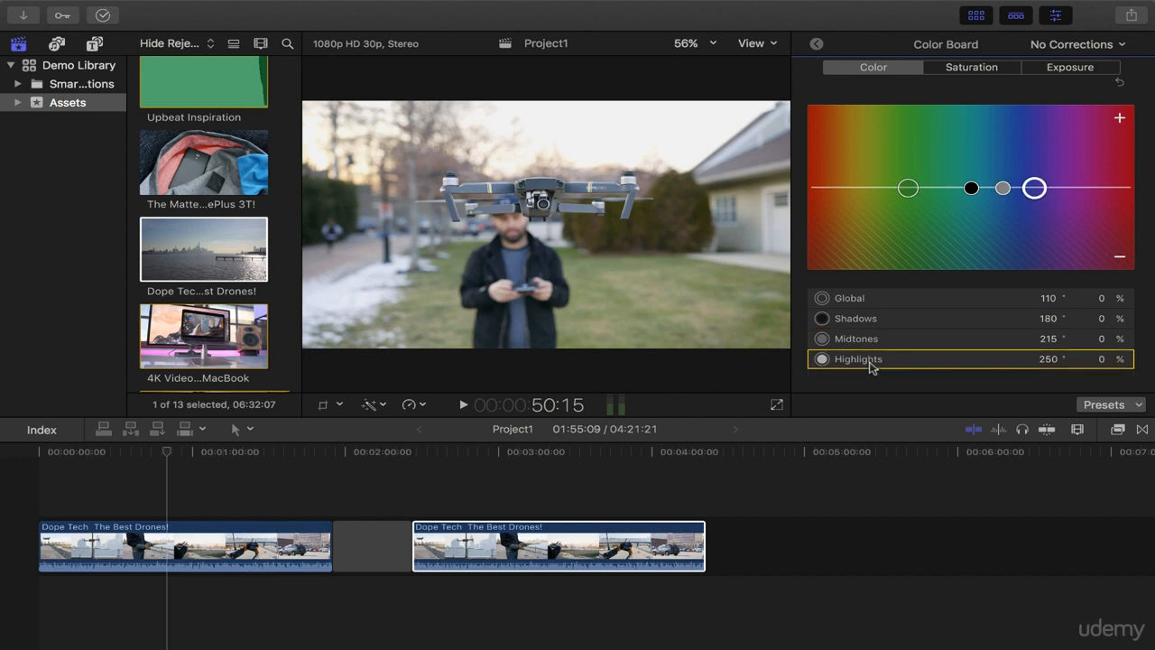
- Park the playhead at about 3:28:09 in the second clip and shift its shadows color to 174° at -15%
click(865, 322)
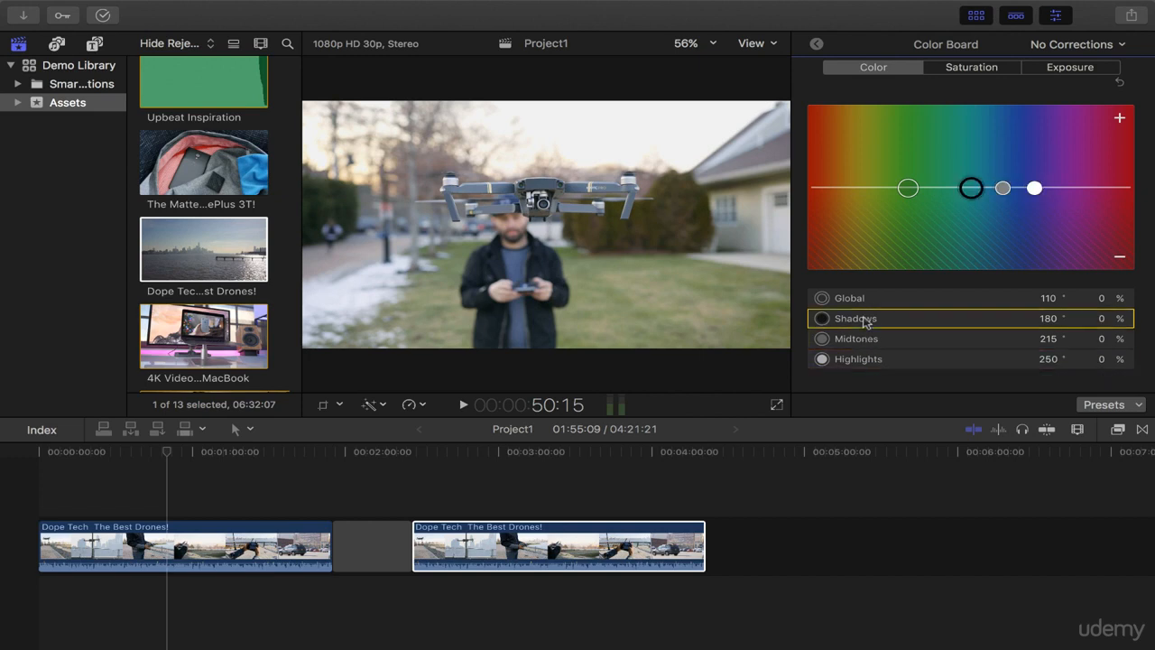
click(644, 501)
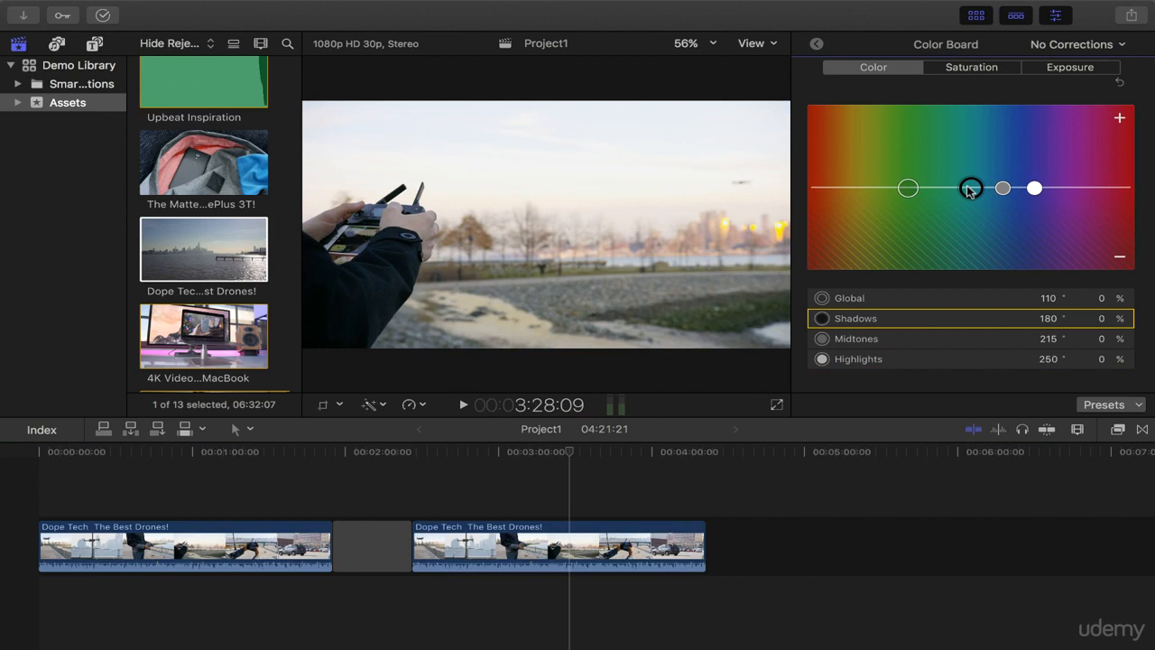
drag(968, 189, 963, 203)
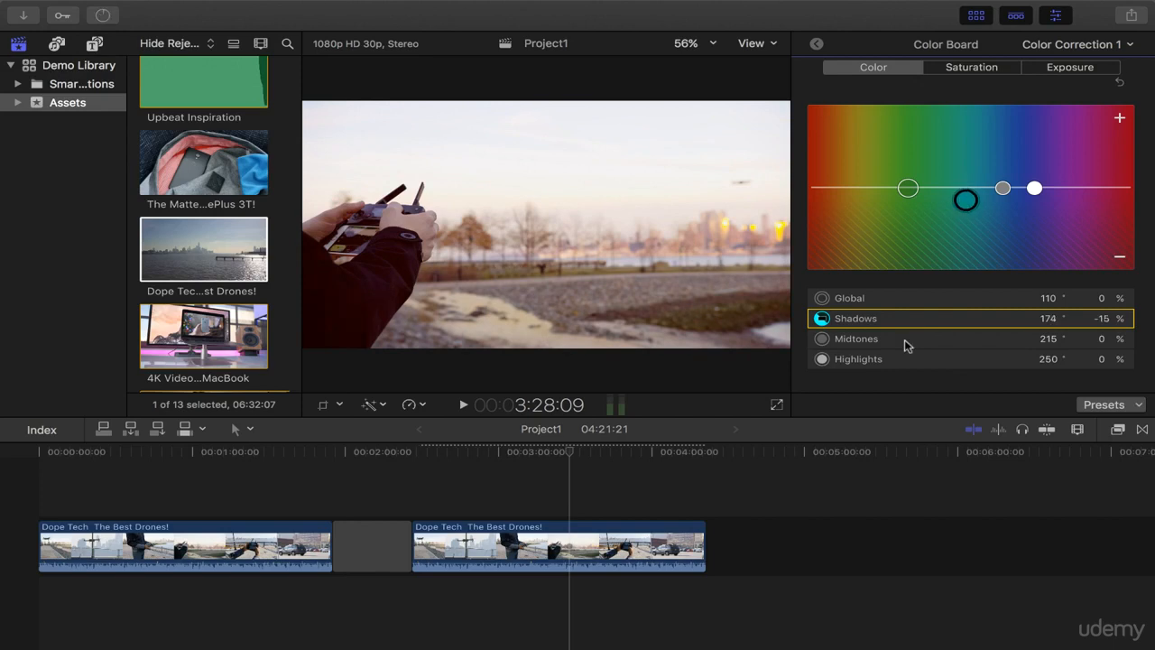
- Shift the second clip's midtones color to 212° at -10% and its highlights color to about 252° at 11%
click(906, 341)
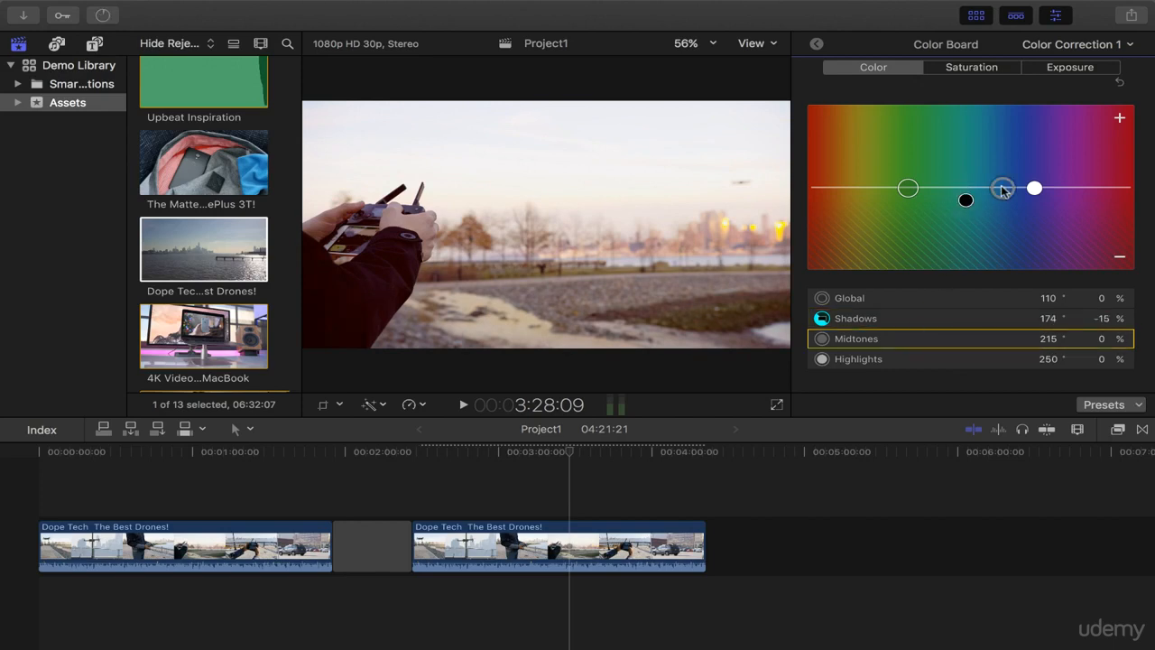
drag(1001, 188, 1000, 197)
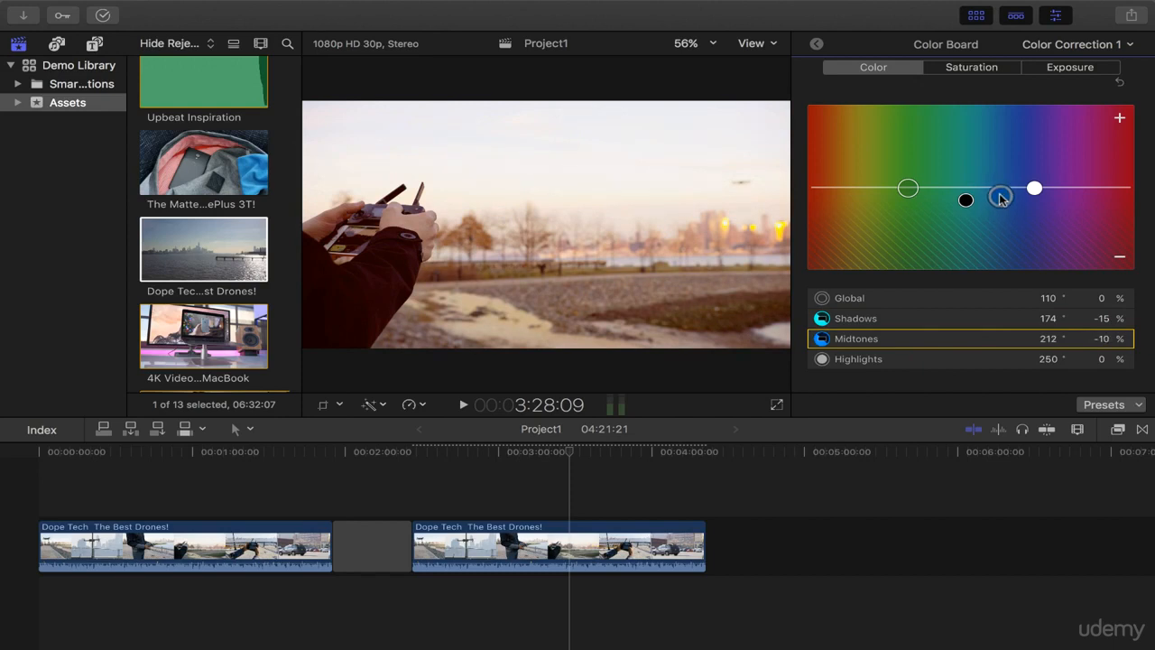
click(901, 359)
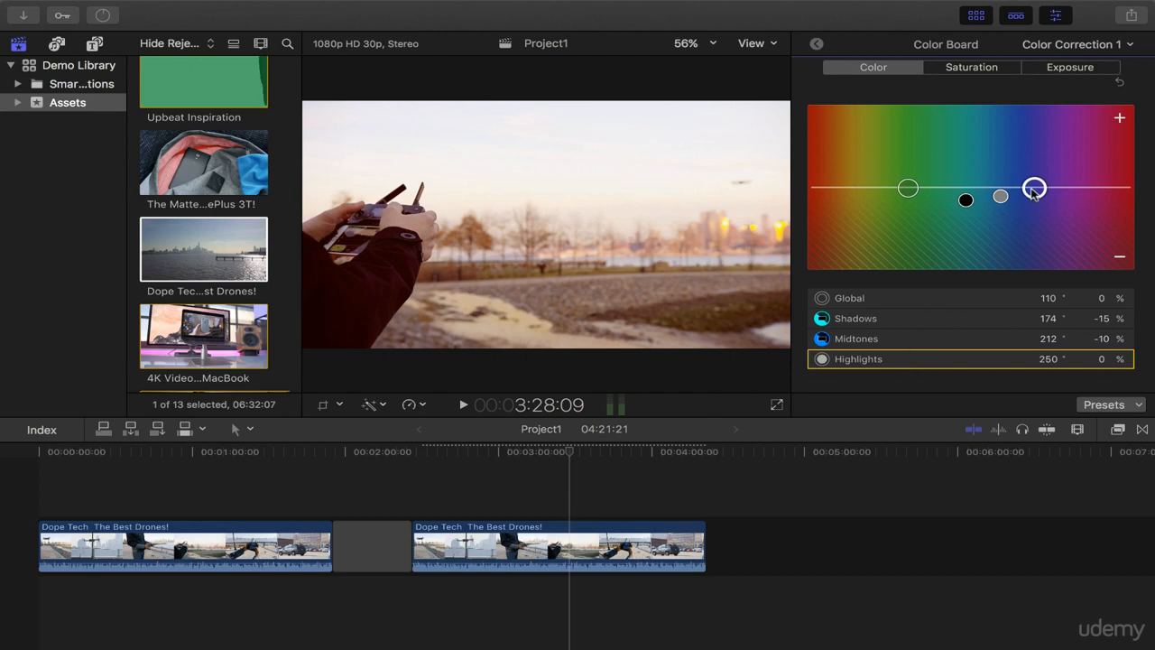
drag(1035, 192, 1037, 184)
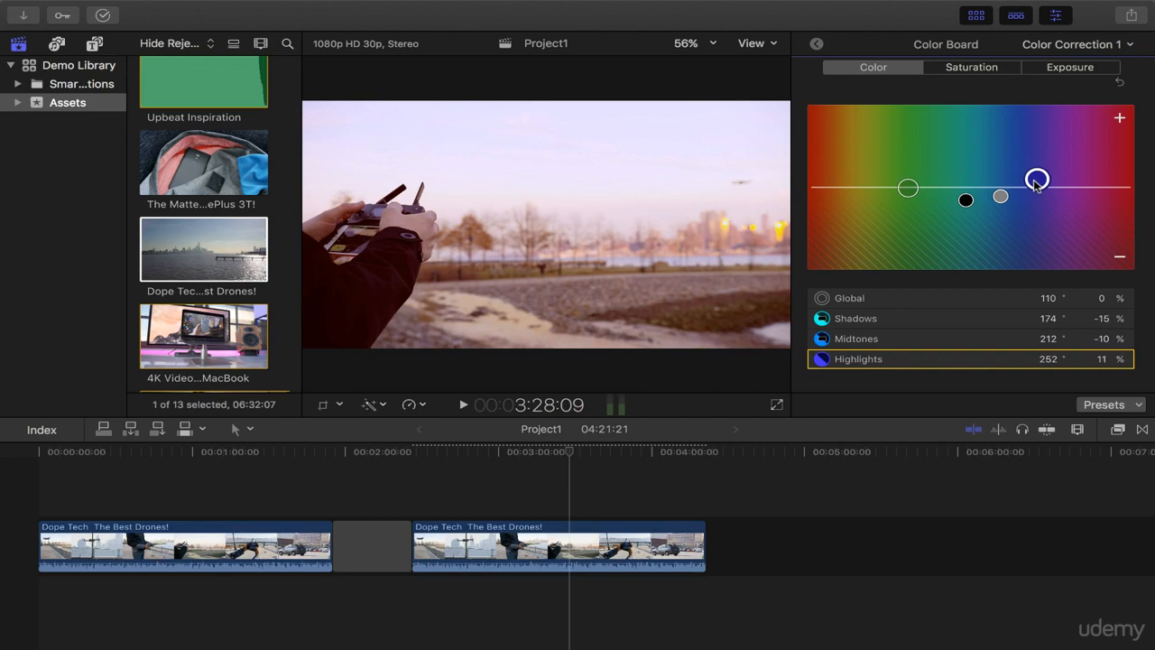
drag(1036, 185, 1035, 180)
- Set the clip's saturation to 1% global, -14% for shadows and -15% for highlights
click(963, 72)
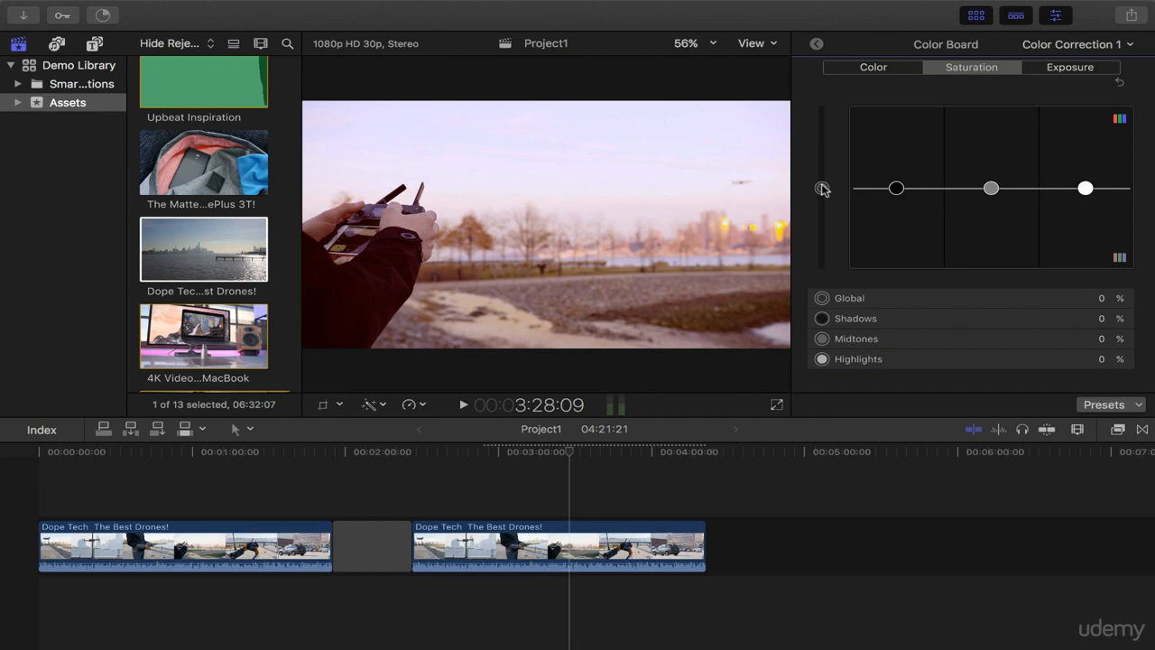
mouse_move(822, 189)
mouse_down()
mouse_move(822, 128)
mouse_move(821, 237)
mouse_move(819, 121)
mouse_move(819, 227)
mouse_move(817, 123)
mouse_move(809, 183)
mouse_move(818, 248)
mouse_move(810, 188)
mouse_up()
click(857, 321)
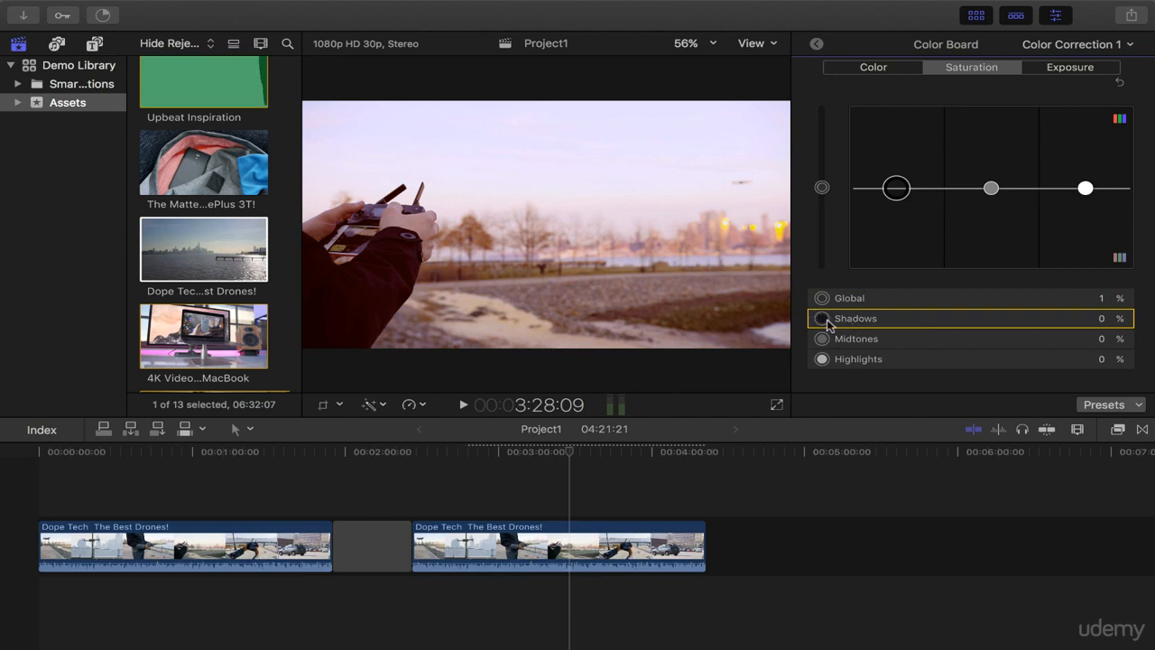
drag(899, 187, 900, 201)
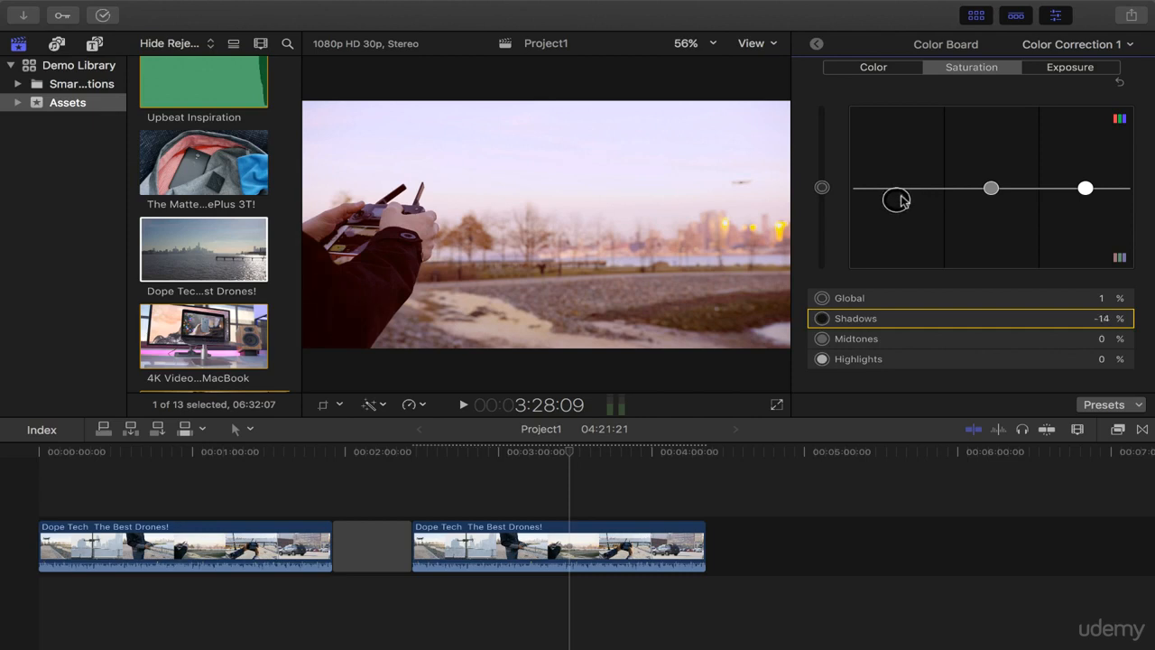
click(871, 361)
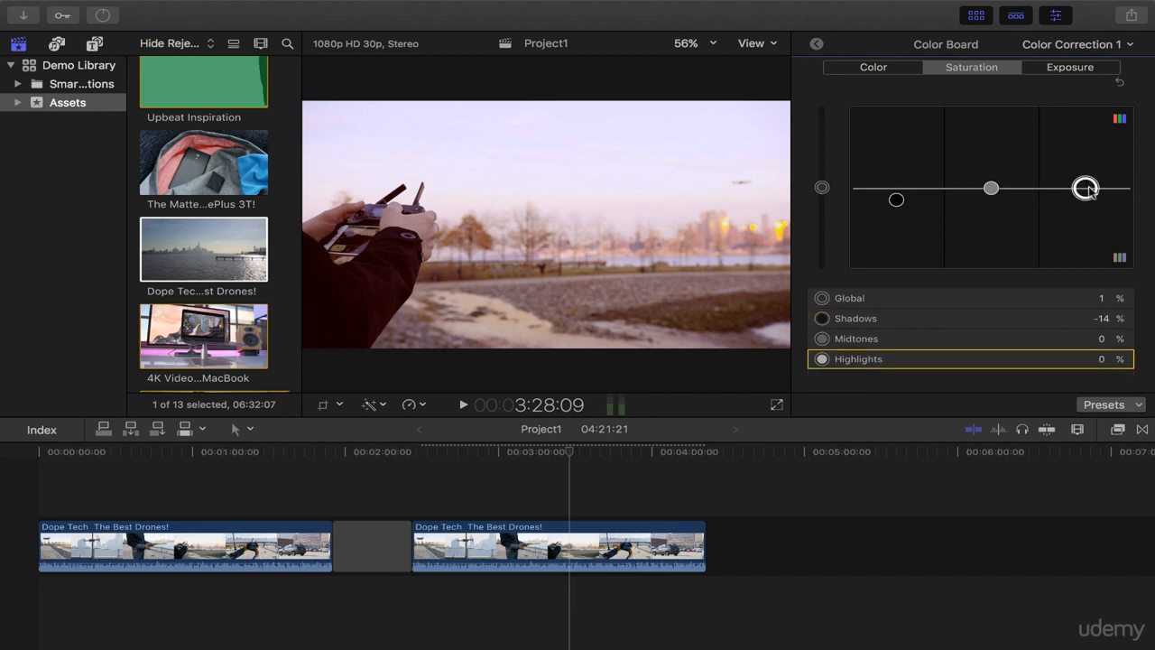
drag(1089, 191, 1086, 199)
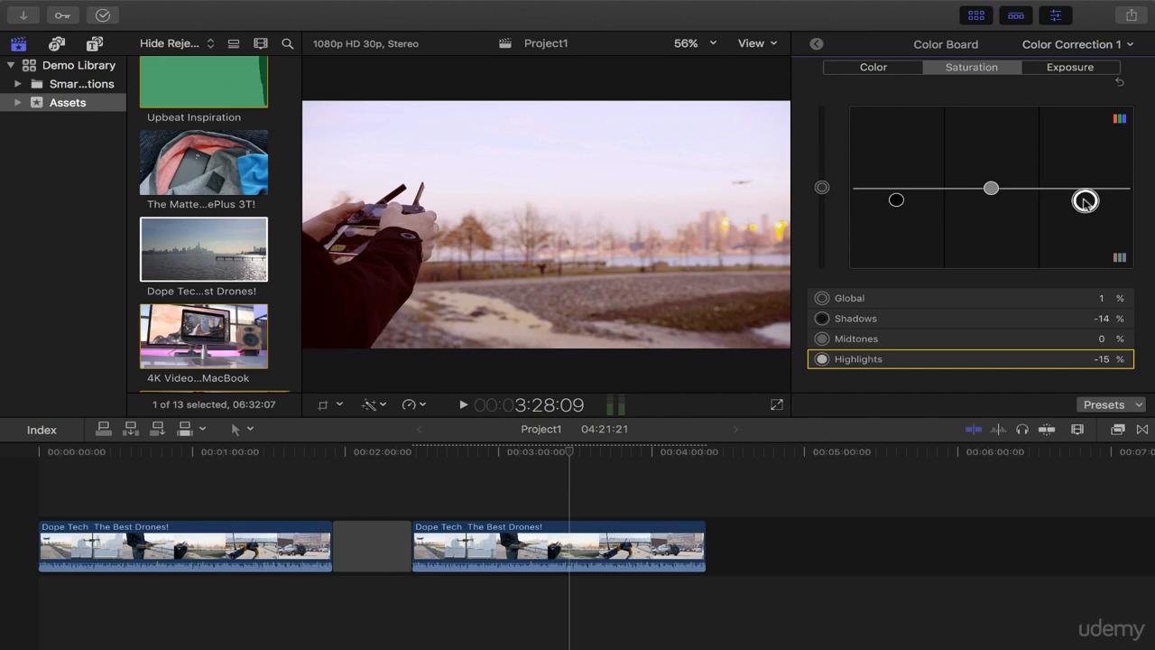
- Set the clip's exposure to -1% global and 5% for shadows
click(1062, 72)
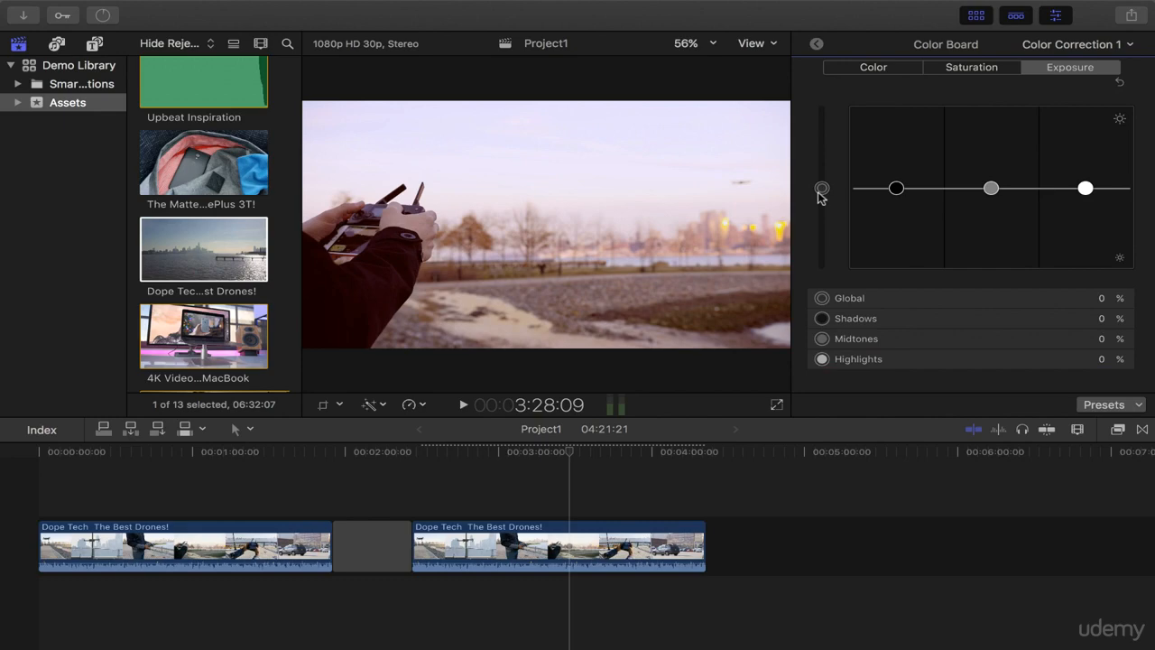
mouse_move(819, 191)
mouse_down()
mouse_move(820, 166)
mouse_move(820, 218)
mouse_move(815, 194)
mouse_up()
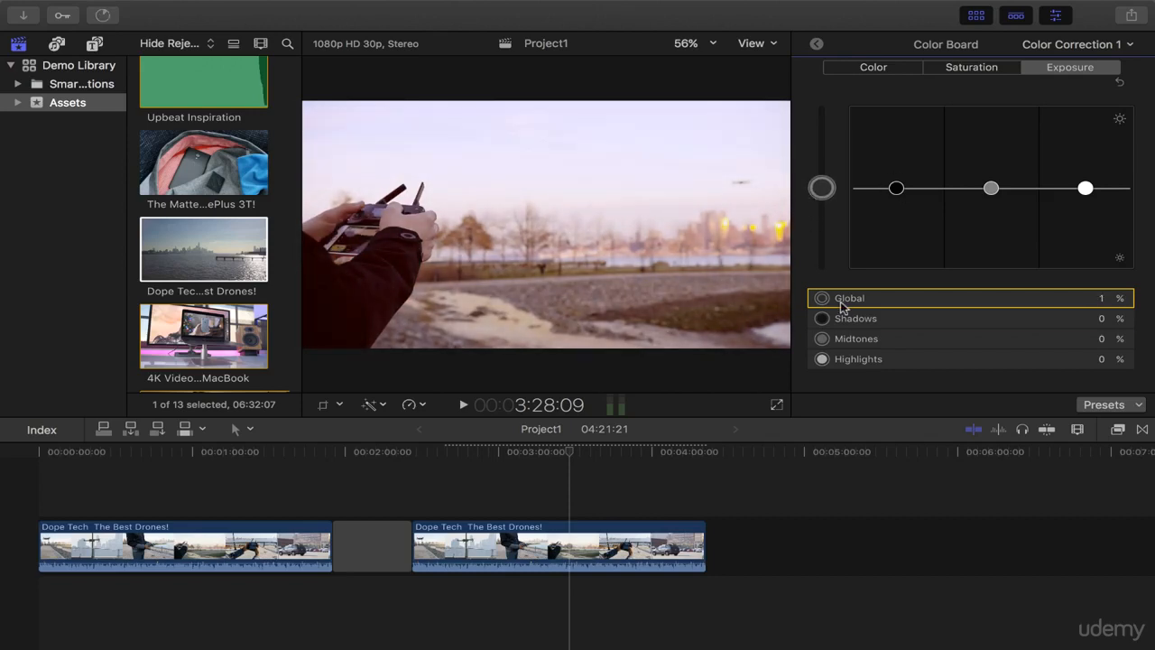
mouse_move(823, 197)
mouse_down()
mouse_move(821, 185)
mouse_move(822, 200)
mouse_up()
click(853, 327)
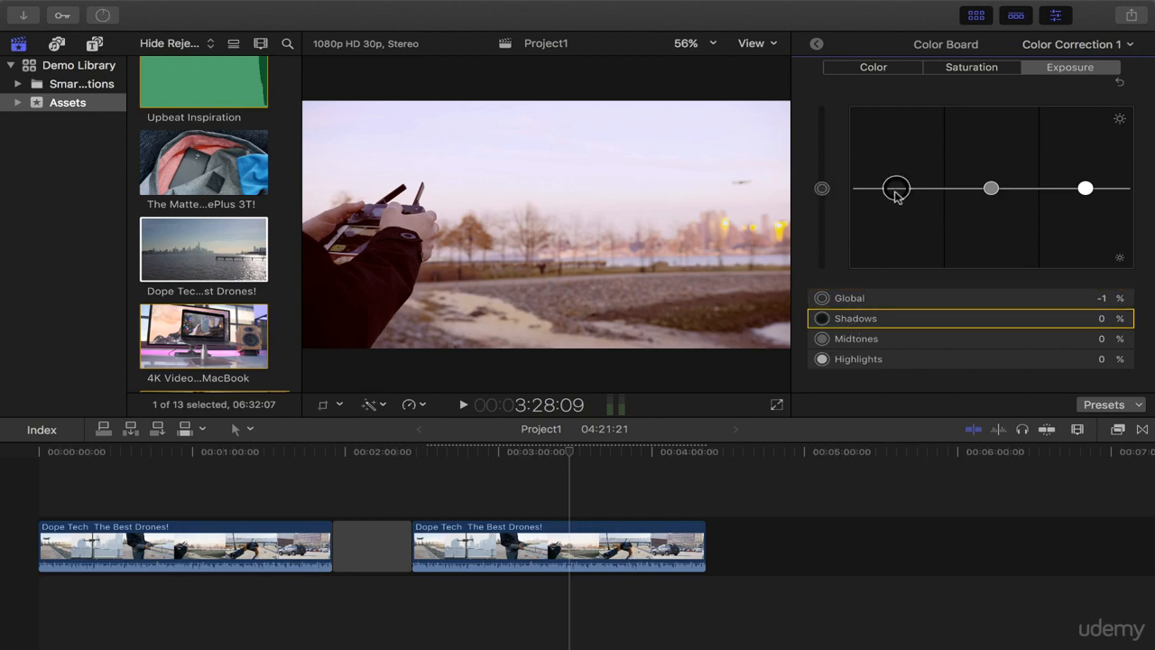
mouse_move(896, 188)
mouse_down()
mouse_move(897, 200)
mouse_move(897, 189)
mouse_up()
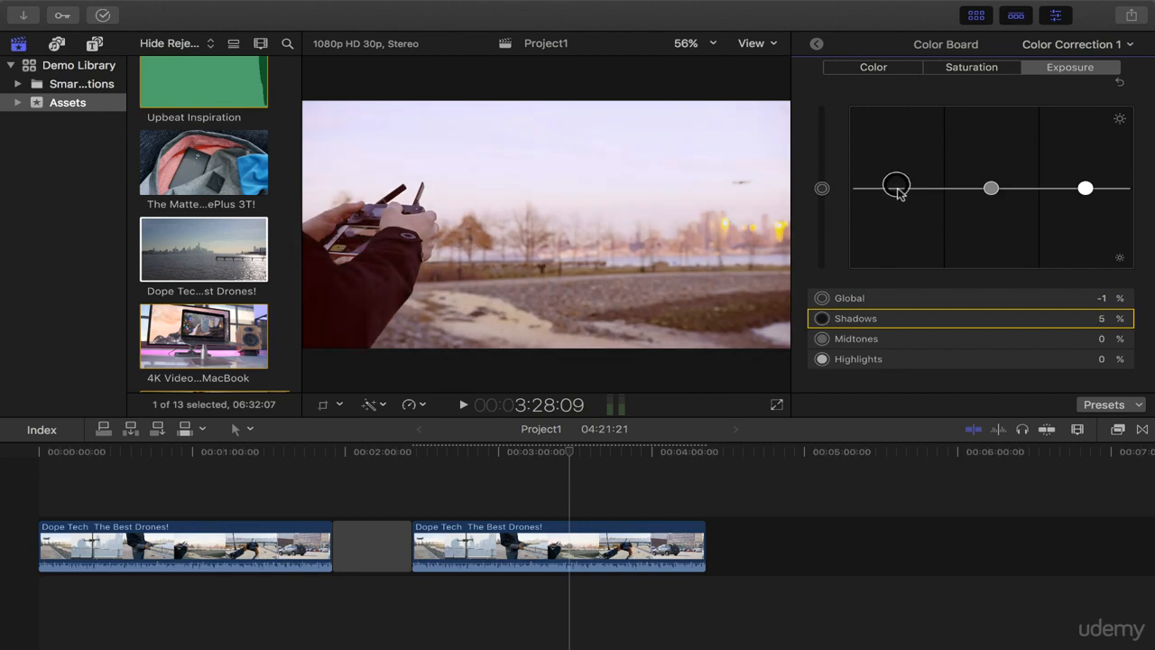
- Set the clip's exposure to -8% for midtones and 17% for highlights
click(871, 339)
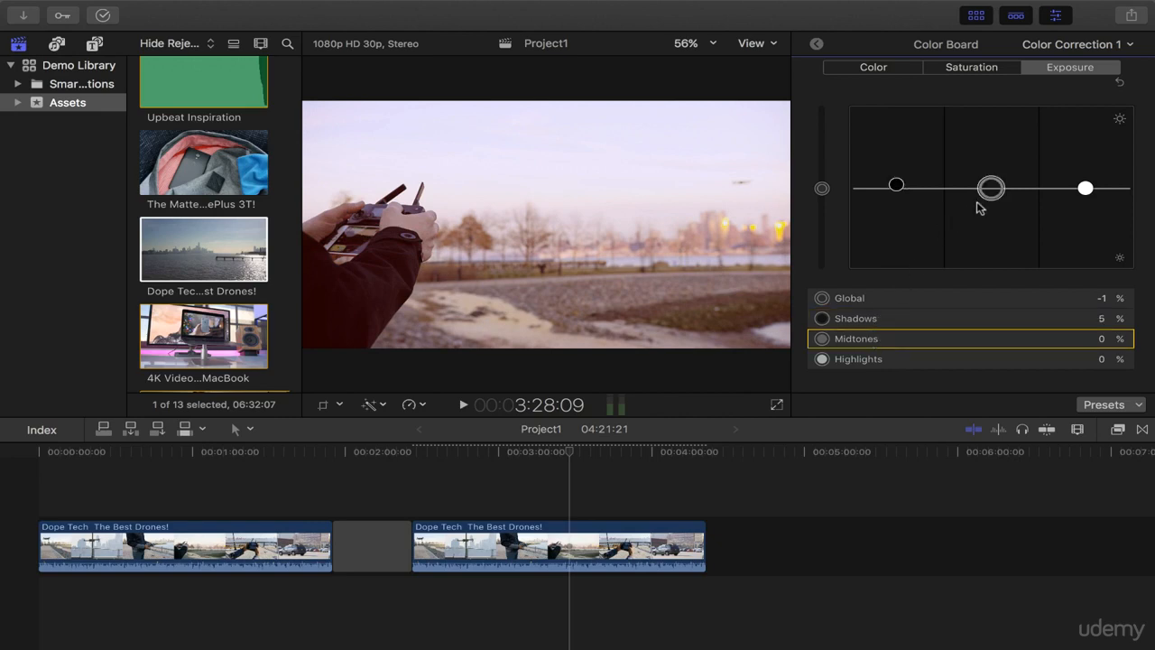
drag(986, 192, 964, 202)
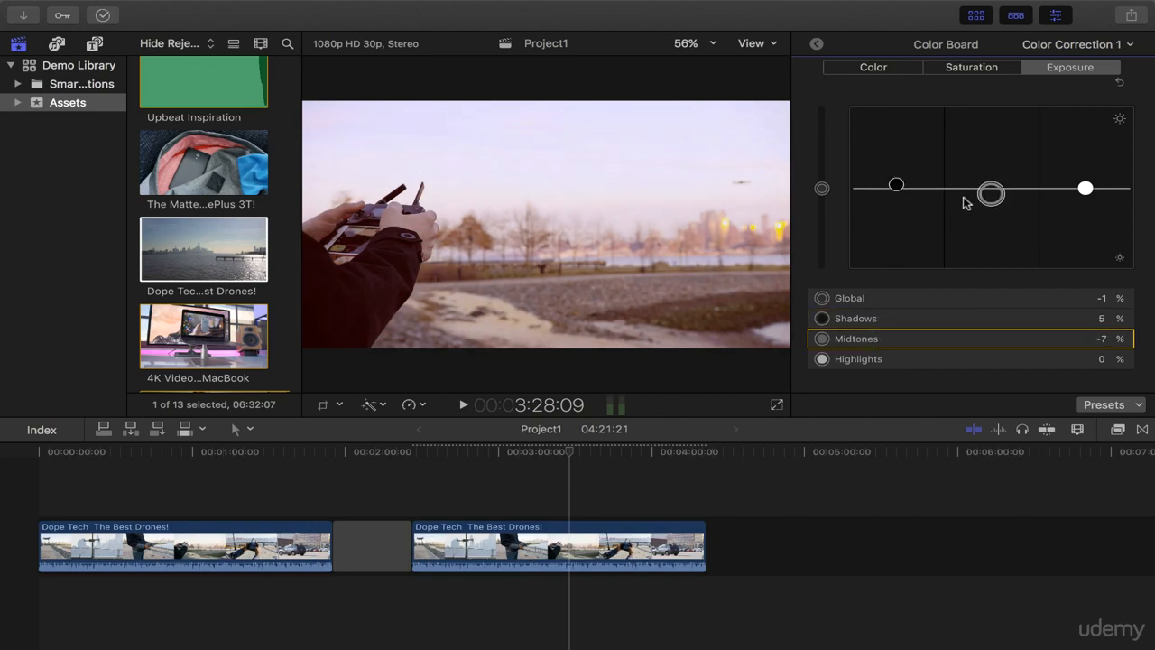
click(890, 362)
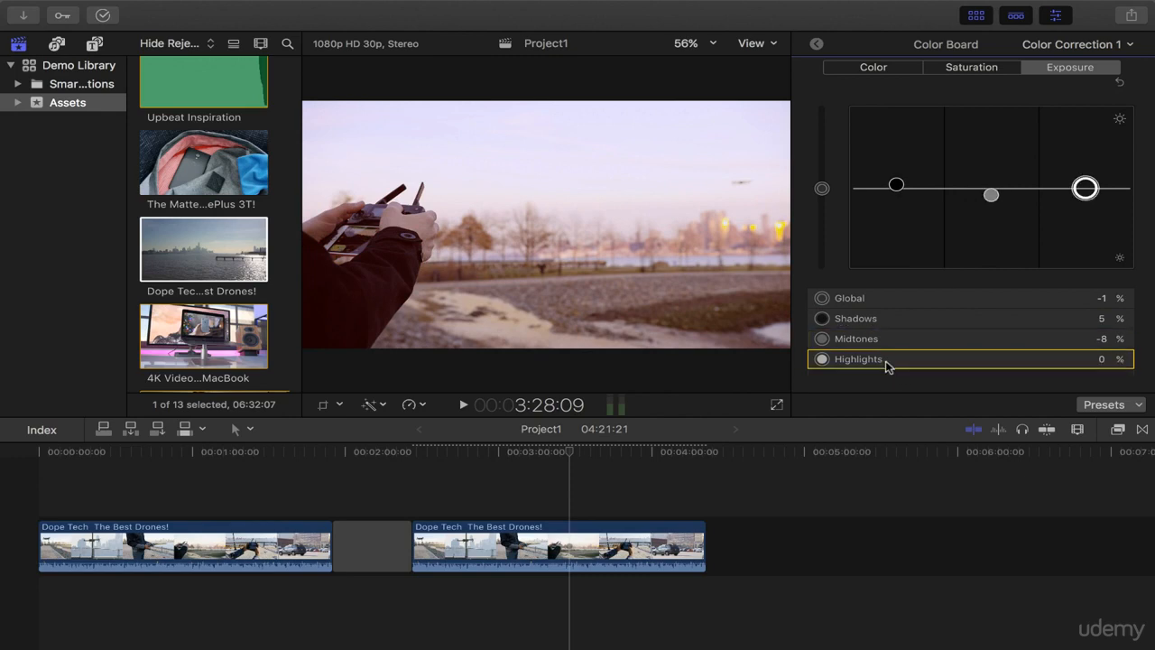
drag(1086, 191, 1082, 177)
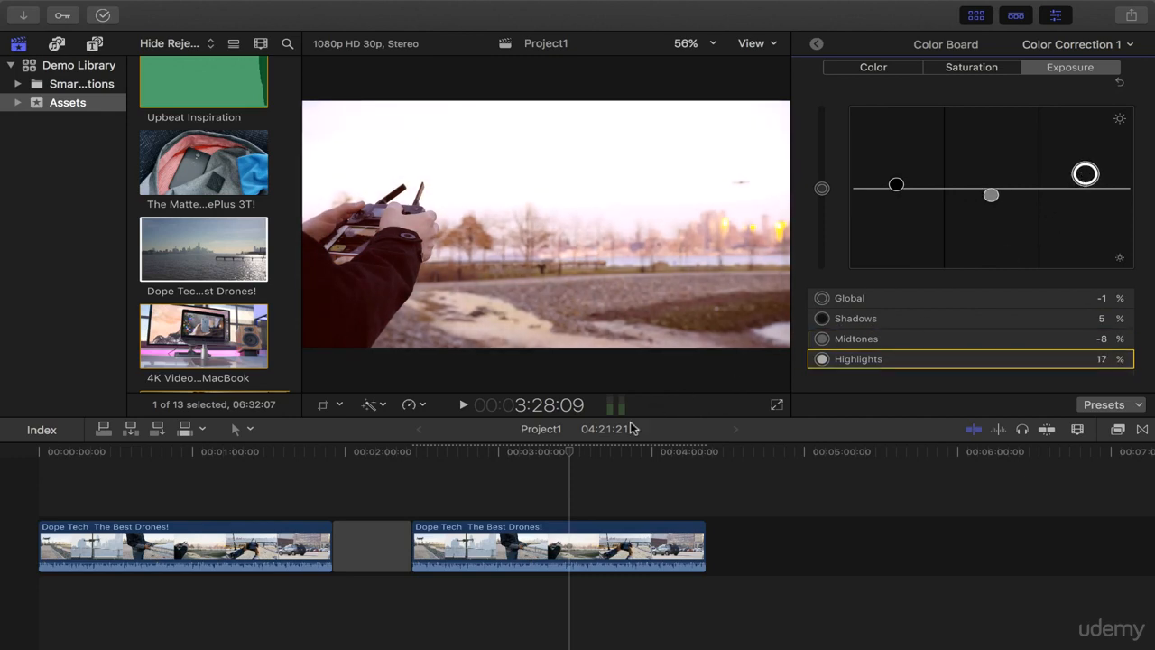
- Play the original clip from about 42:02 and the matching section of the corrected clip from about 3:12:01 to compare their colors
click(480, 465)
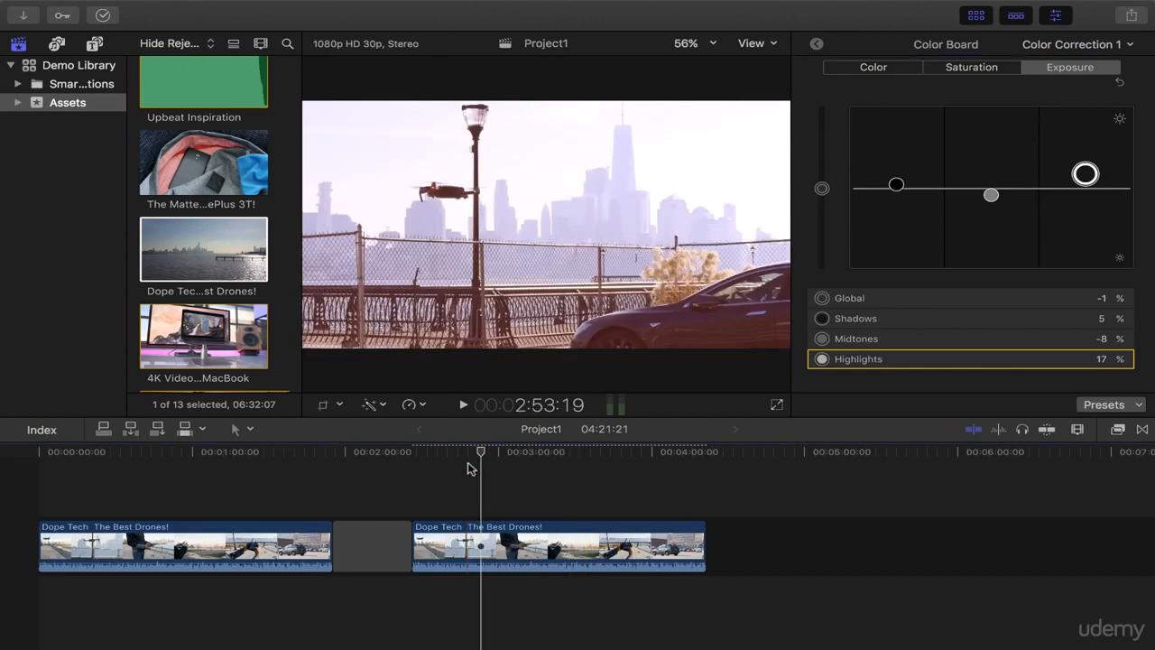
click(467, 466)
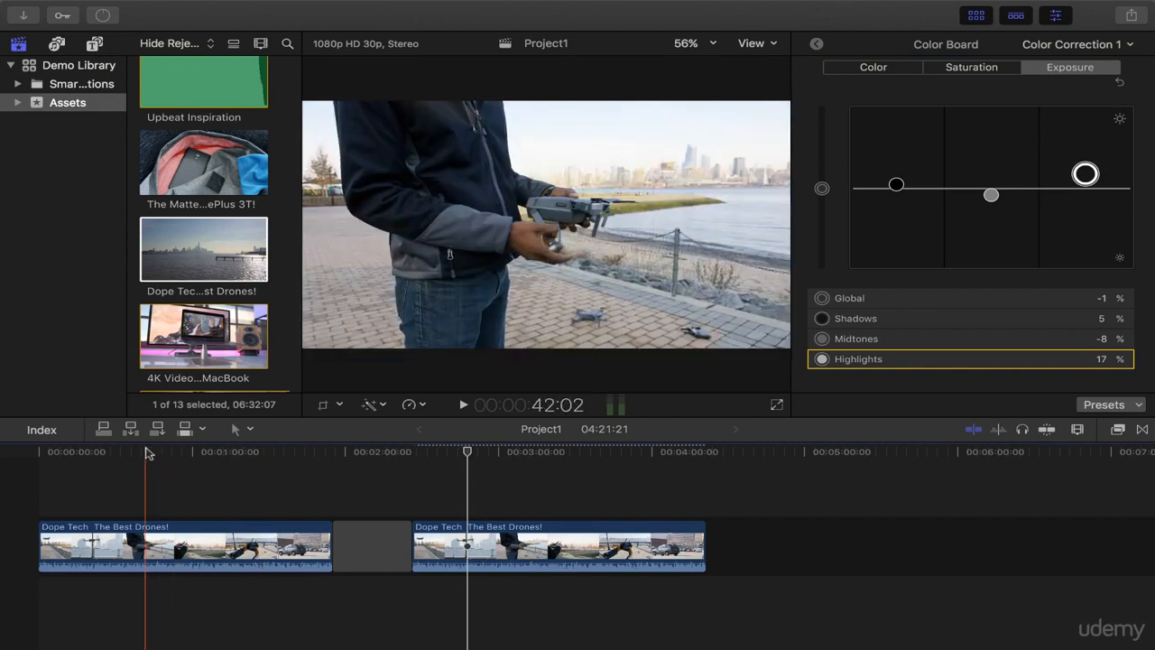
key(space)
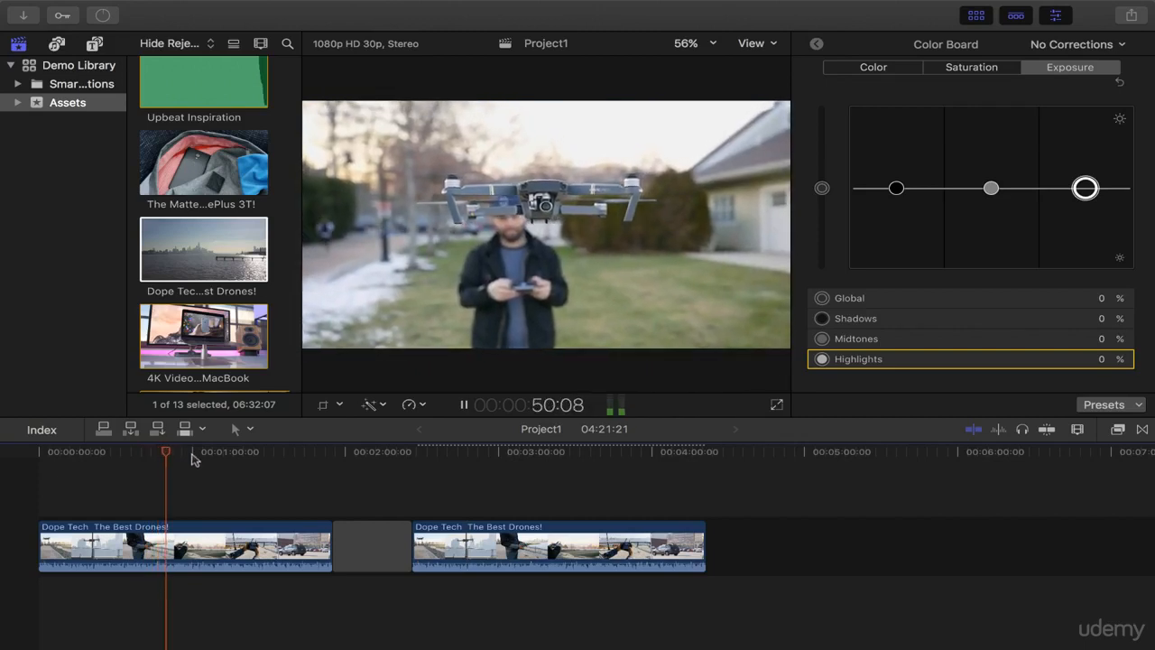
click(191, 453)
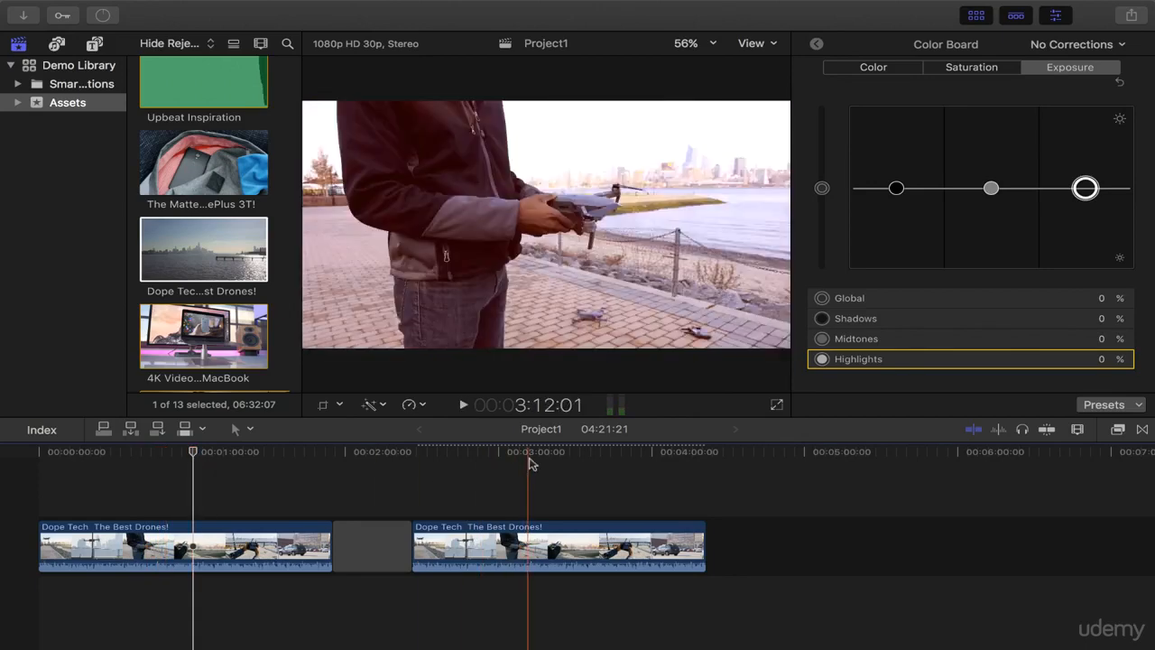
click(529, 453)
key(space)
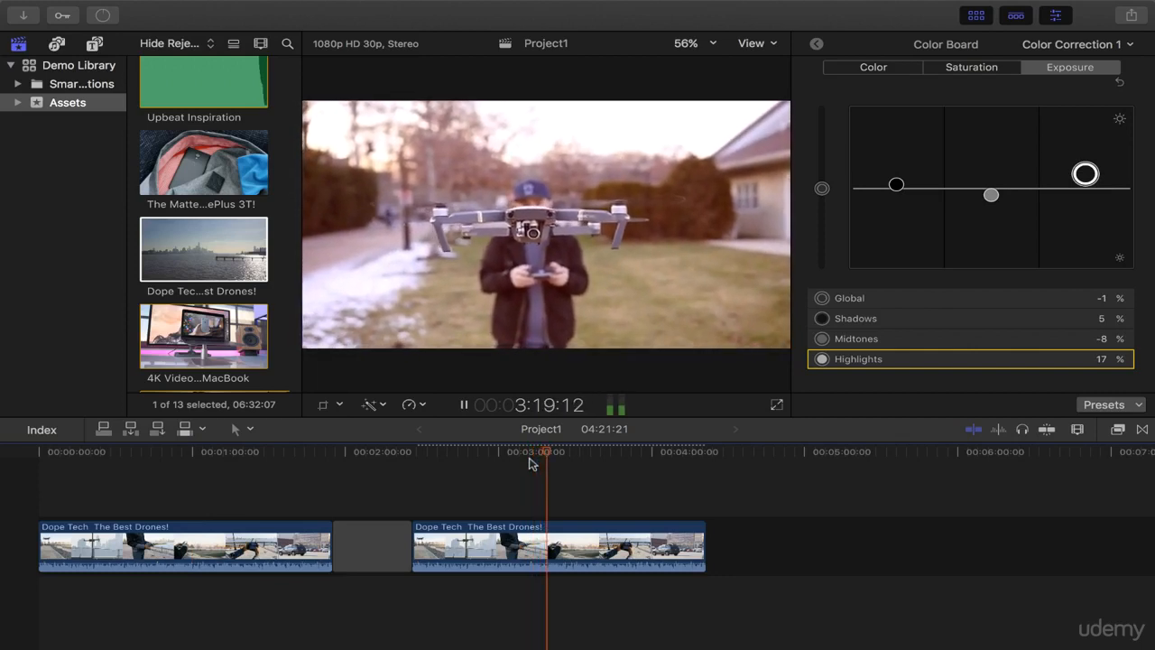
key(space)
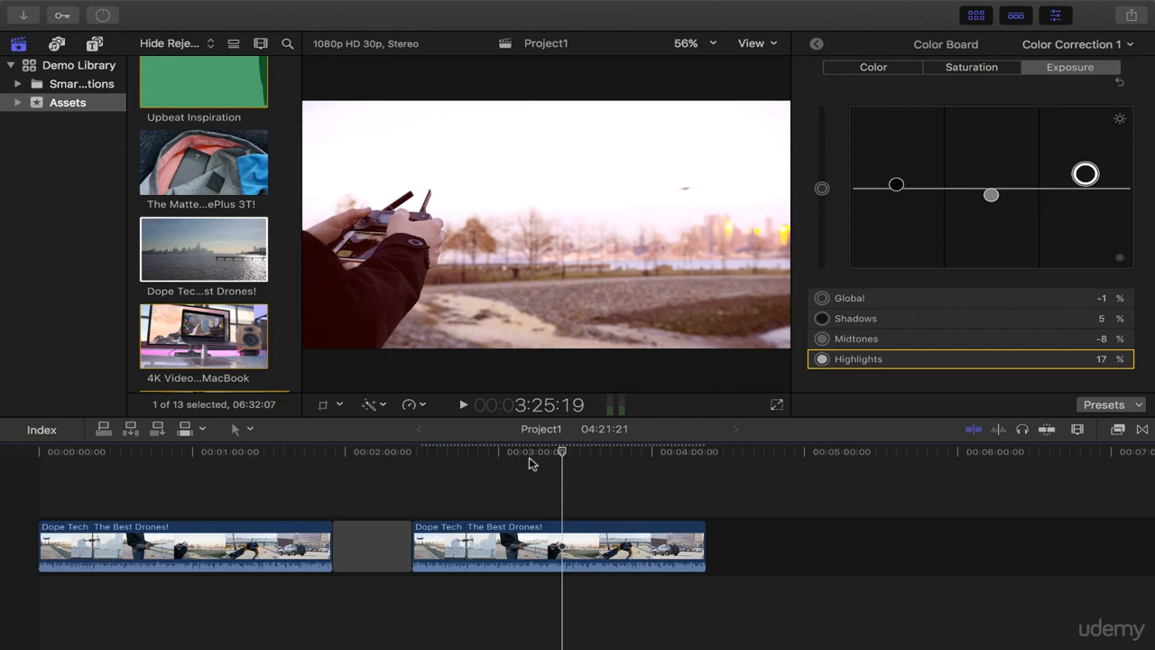